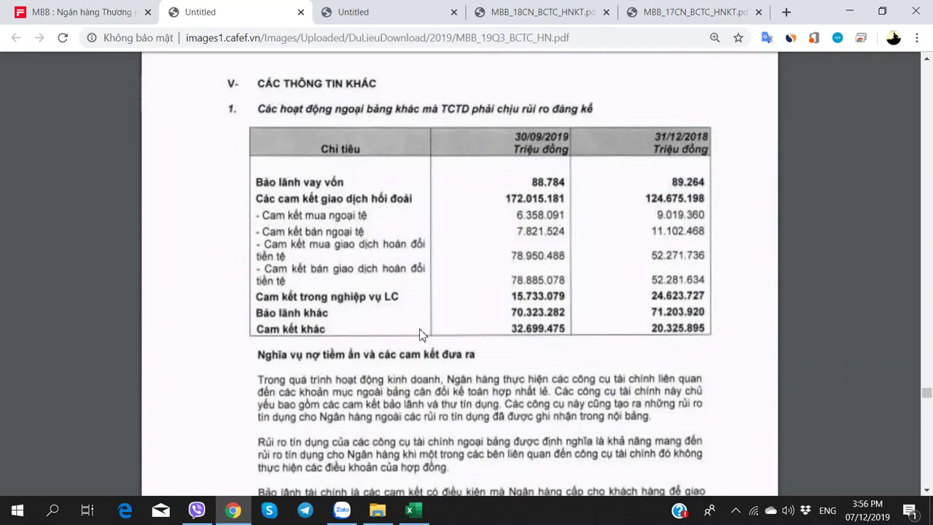
Step: Review the off-balance-sheet commitments, related-party balances and geographic concentration tables in the MBB Q3 2019 report
scroll(419, 335, "down", 4)
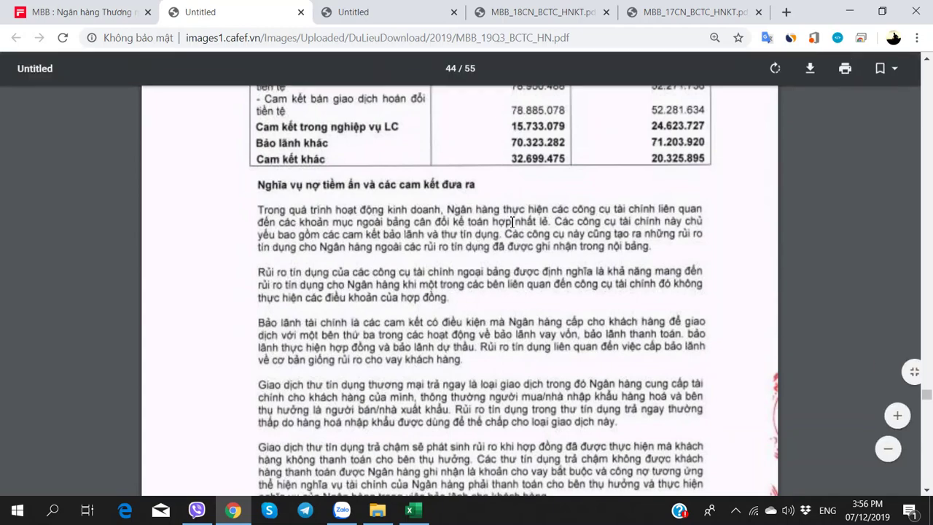
scroll(489, 314, "down", 9)
scroll(490, 320, "down", 4)
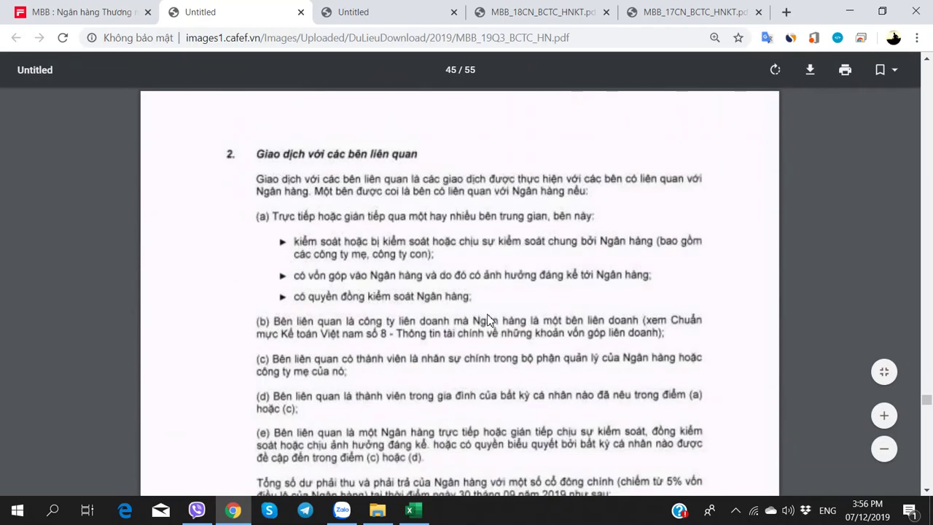
scroll(490, 321, "down", 4)
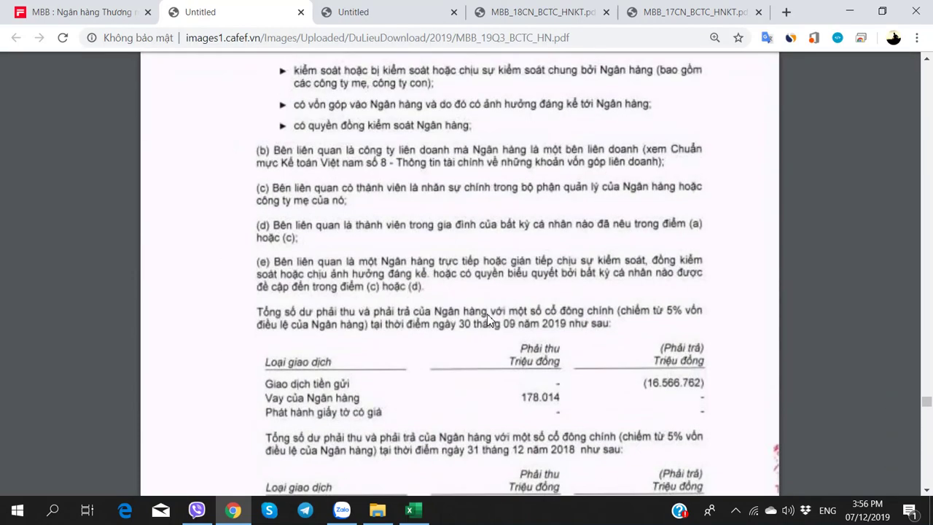
scroll(490, 320, "up", 3)
scroll(490, 320, "down", 5)
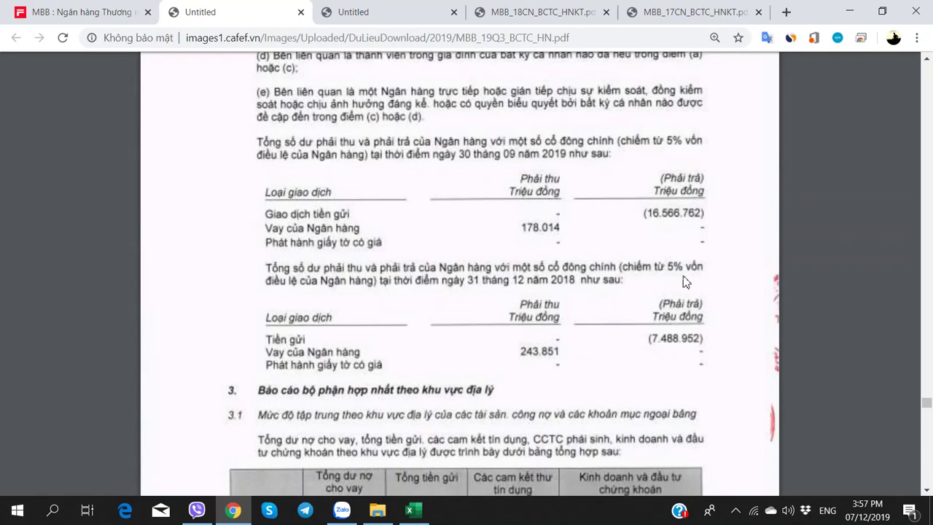
scroll(665, 338, "down", 5)
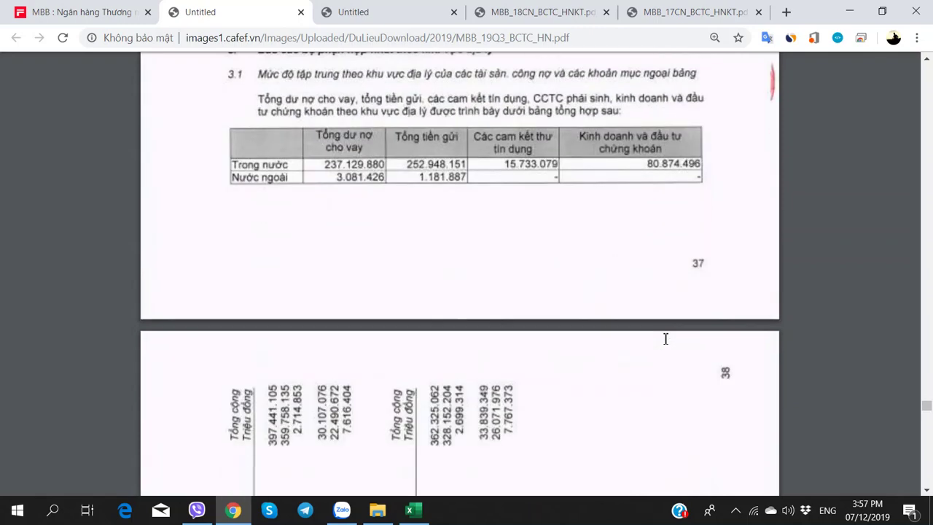
scroll(664, 336, "up", 2)
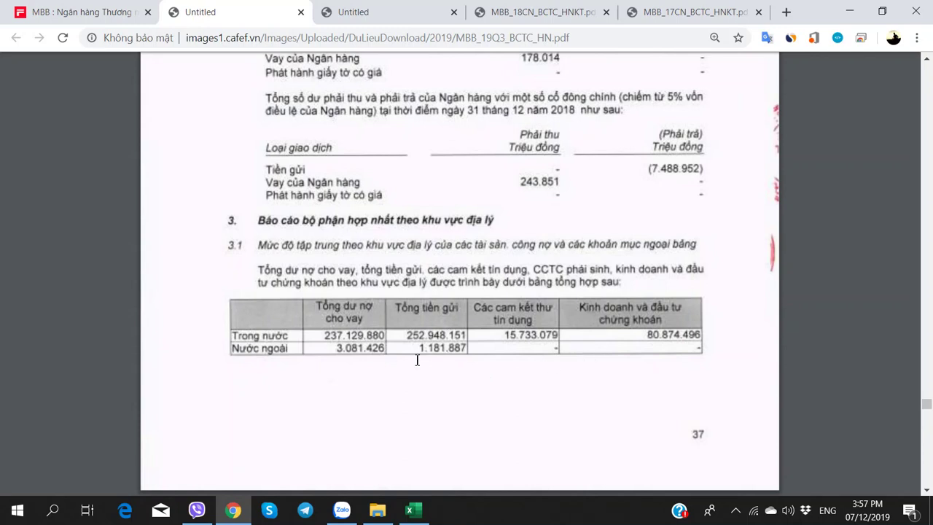
scroll(294, 361, "down", 10)
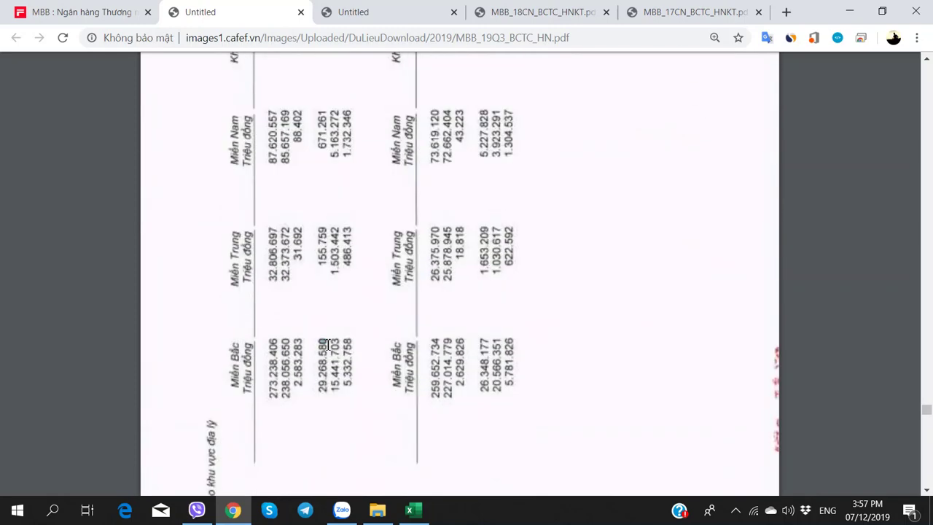
Step: Rotate the report so section 3.2 reads upright and compare the Miền Nam and Miền Trung pre-tax profits for 2019 and 2018
key("ctrl+bracketright")
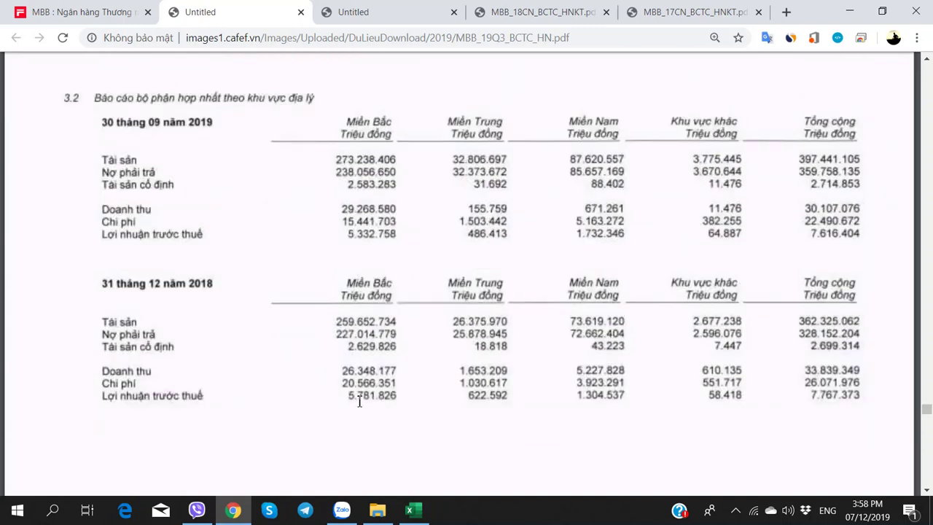
left_click_drag(577, 305, 626, 307)
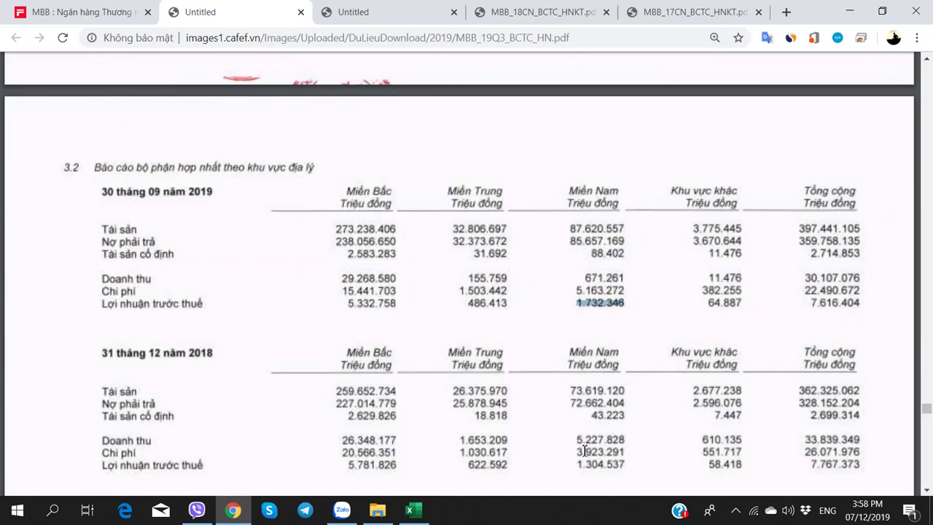
left_click_drag(577, 466, 635, 468)
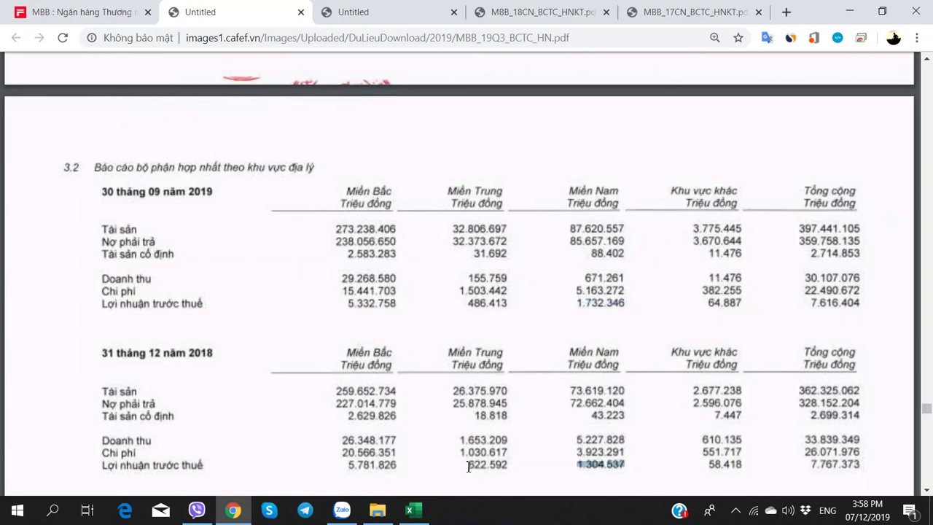
left_click_drag(470, 467, 510, 466)
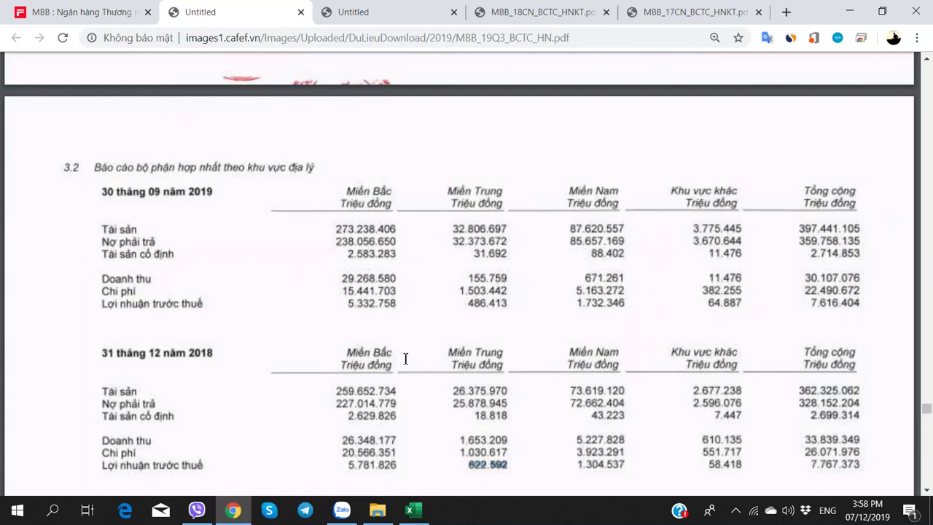
left_click(427, 320)
left_click_drag(577, 303, 631, 306)
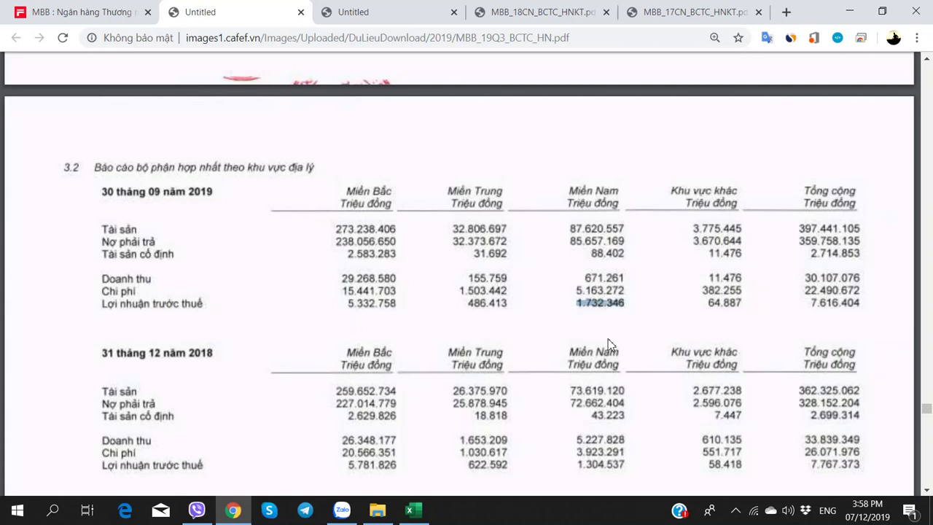
double_click(594, 462)
left_click(604, 347)
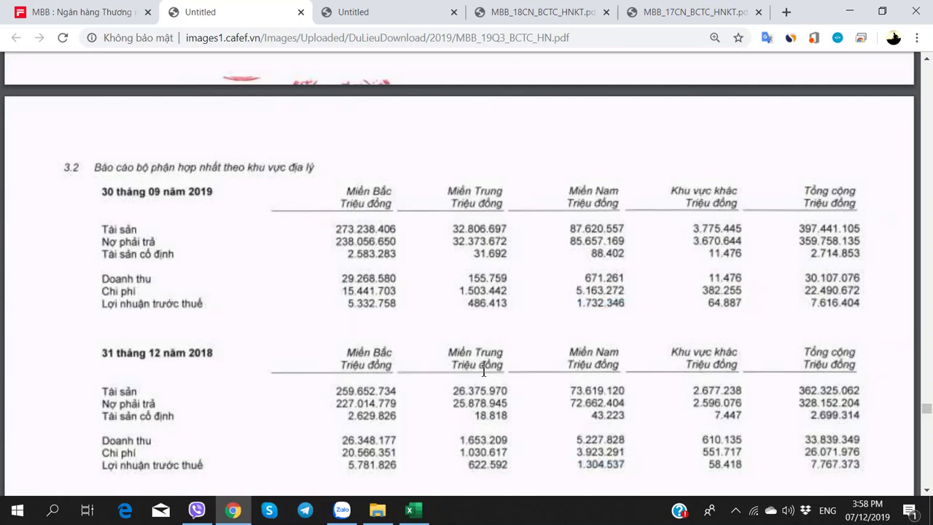
scroll(469, 371, "down", 2)
scroll(470, 371, "down", 6)
scroll(469, 371, "up", 2)
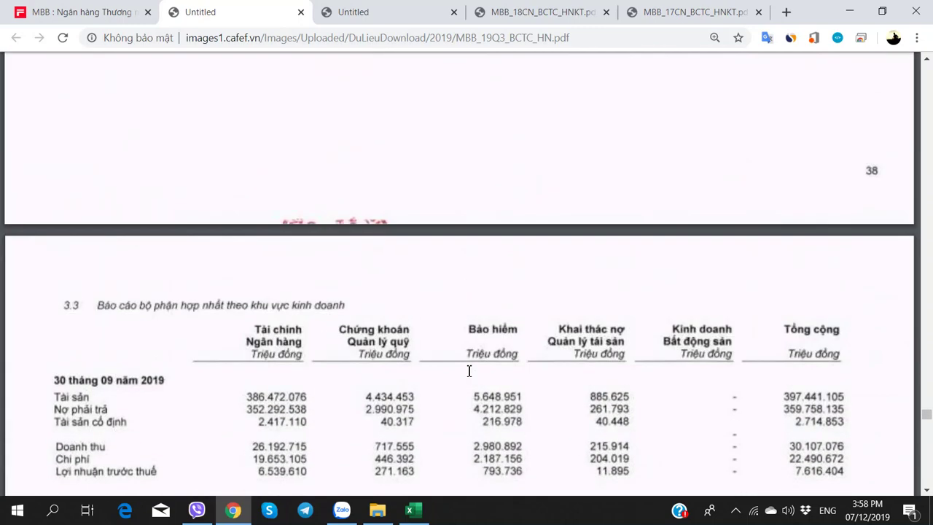
Step: Switch to the MBB workbook in Excel and enter the note "Tài sản 70% - Miền Bắc" in cell B308
key("alt+Tab")
left_click(83, 322)
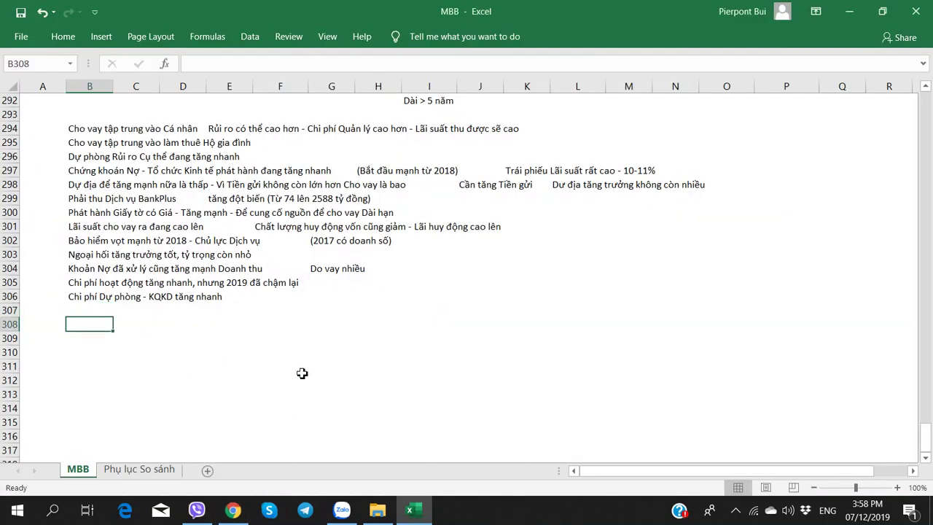
type("Tai sản 70")
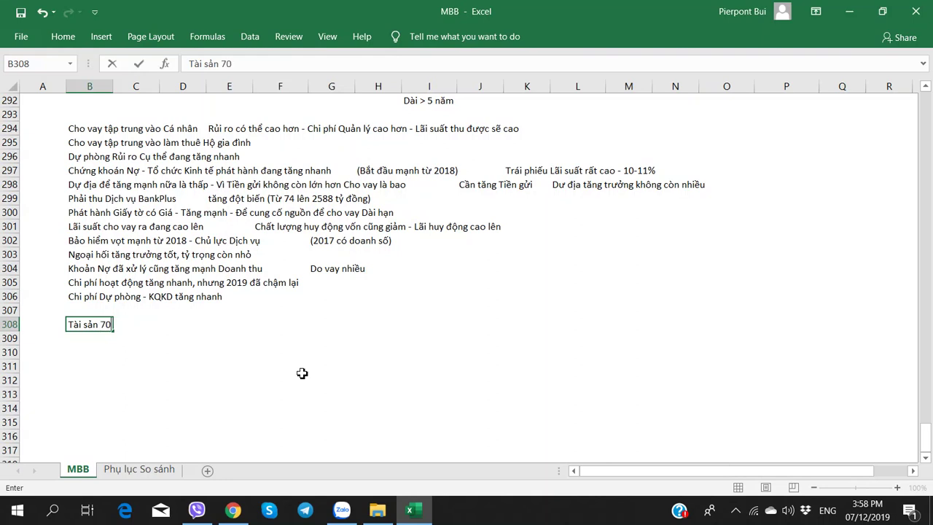
type("% - Miền Bắc")
key("Tab")
key("Tab")
key("Tab")
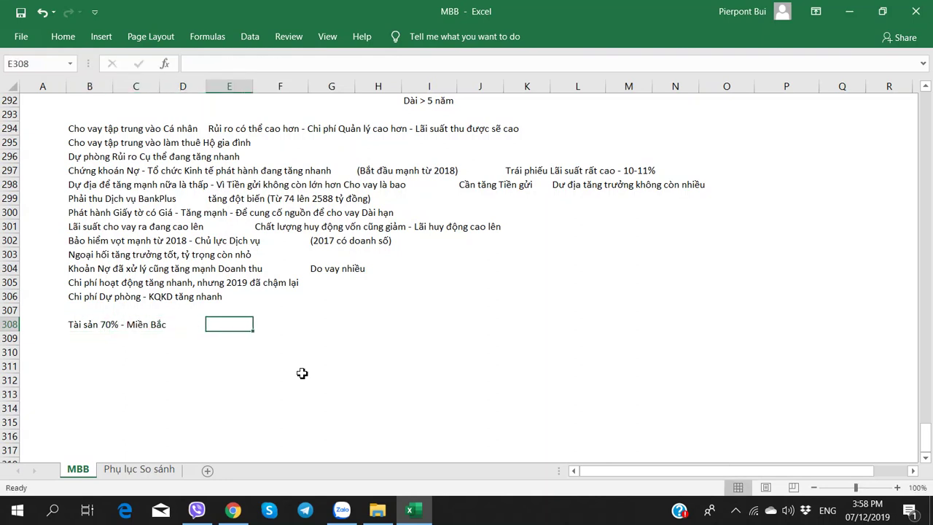
Step: Enter the note "Nhưng Miền Nam đang phát triển tốt" in cell E308
type("Nhưng i")
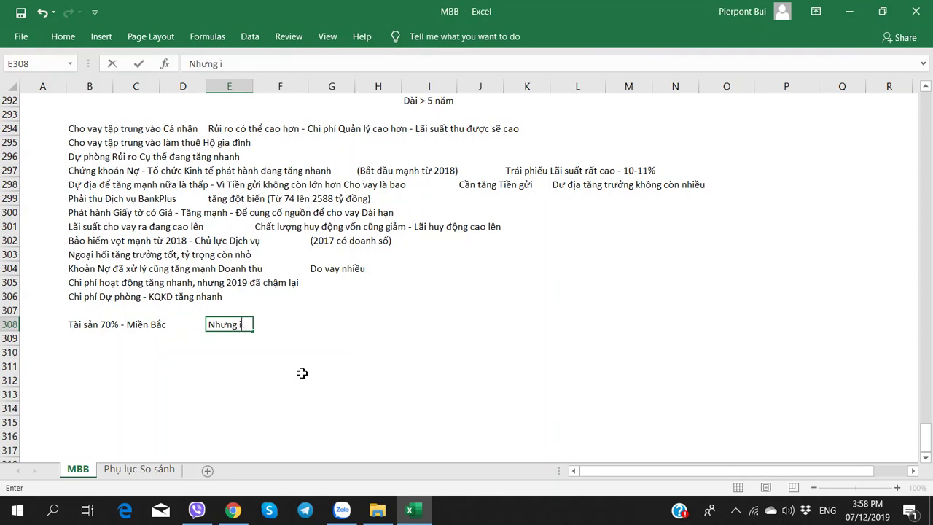
key("BackSpace")
type("Miền Nam đang ")
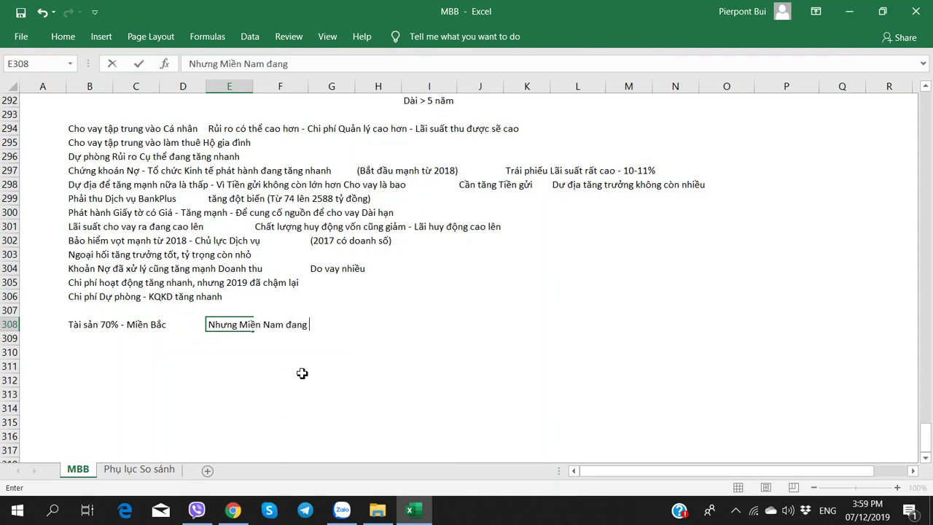
type("phát triển tốt")
key("Return")
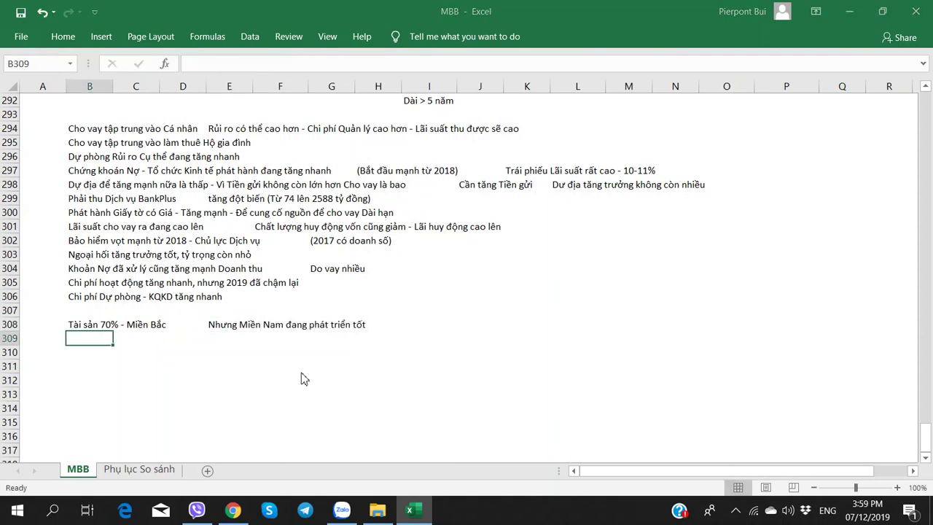
Step: Switch back to the report in Chrome and compare pre-tax profit across business segments in section 3.3, especially insurance
key("alt+Tab")
scroll(304, 378, "up", 1)
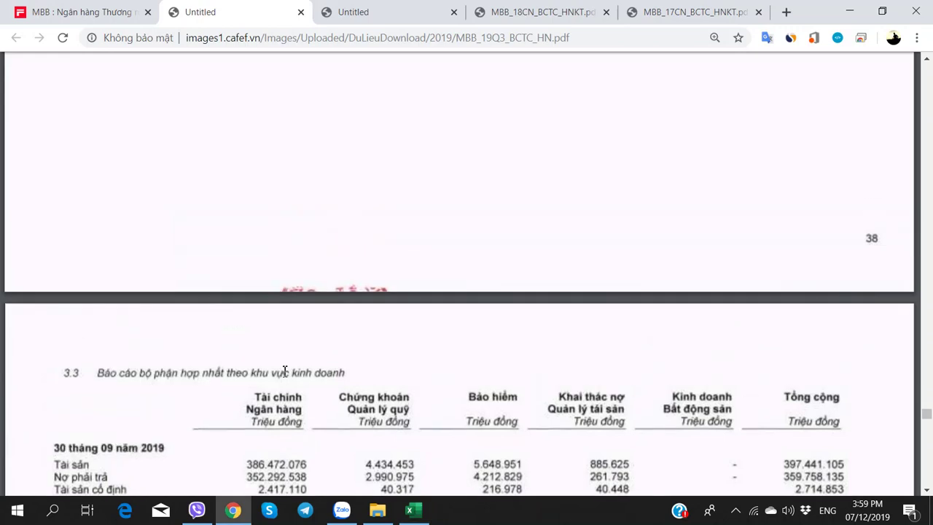
scroll(291, 374, "down", 4)
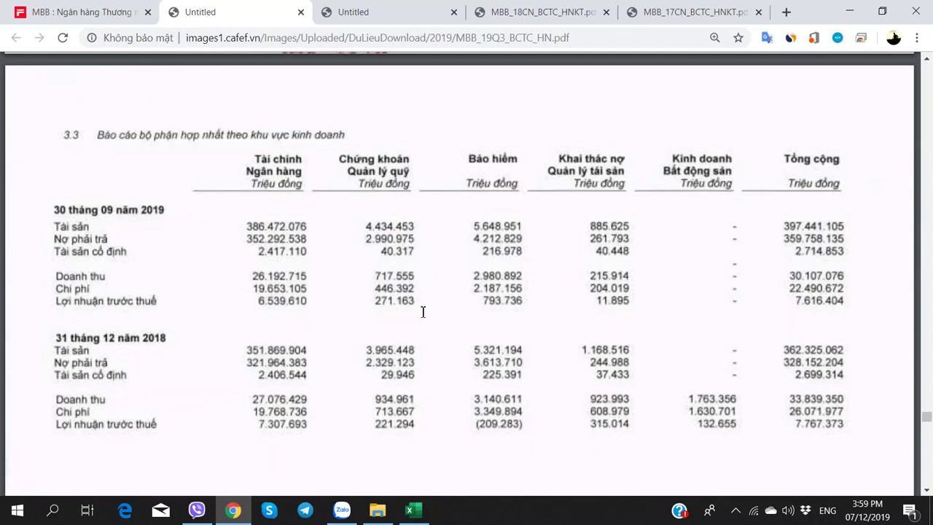
left_click_drag(486, 304, 541, 310)
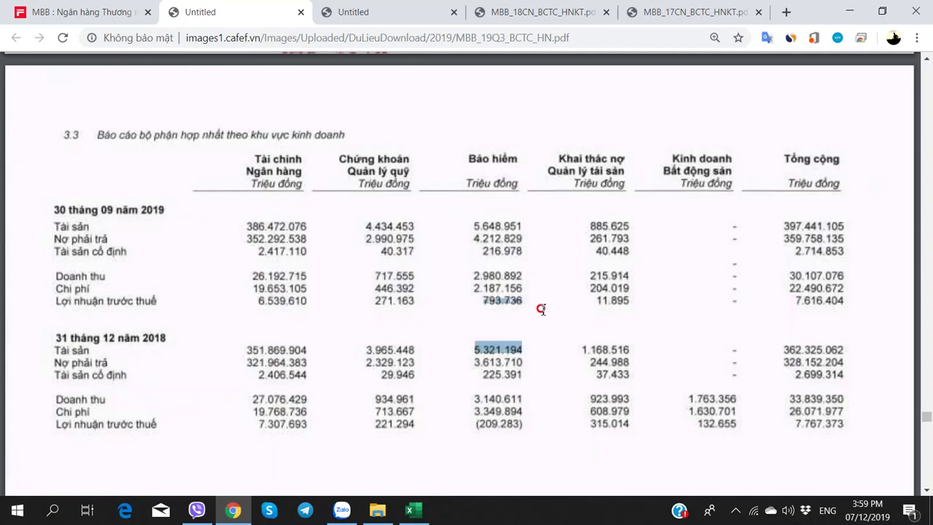
left_click(456, 333)
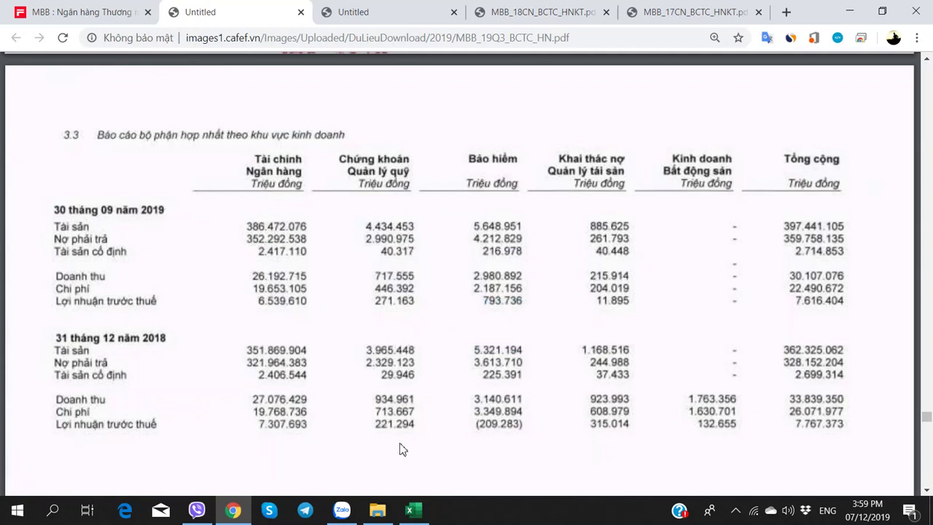
left_click(265, 433)
double_click(265, 433)
left_click(457, 434)
left_click_drag(483, 299, 525, 299)
left_click(506, 346)
Step: Switch to the Excel workbook, enter "Bảo hiểm đang tăng mạnh về Lãi - Tăng tỷ trọng" in cell B309 and move to G309
key("alt+Tab")
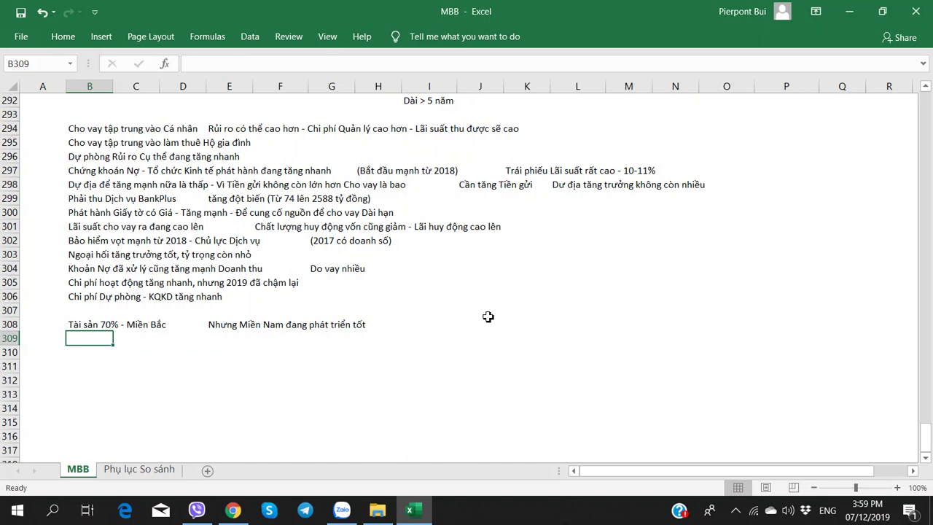
type("Bảo hiểm đa")
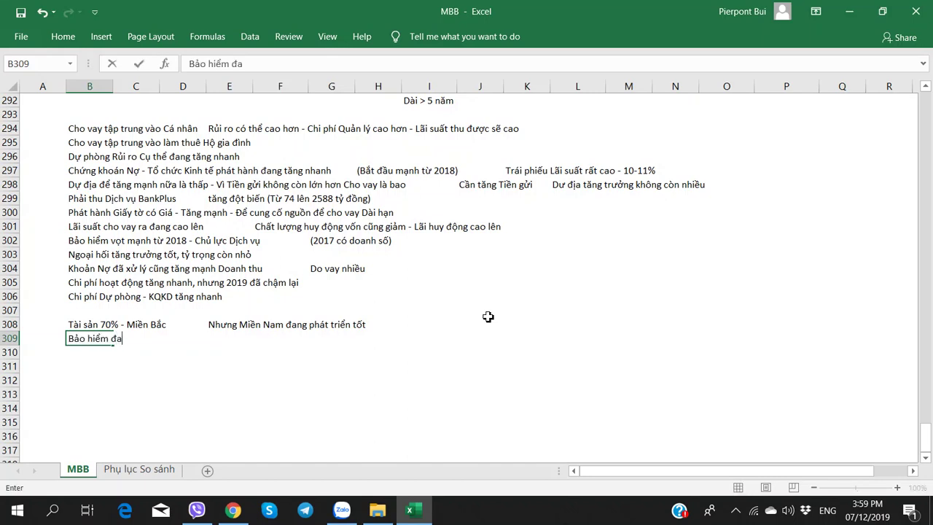
type("ng tăng mạ")
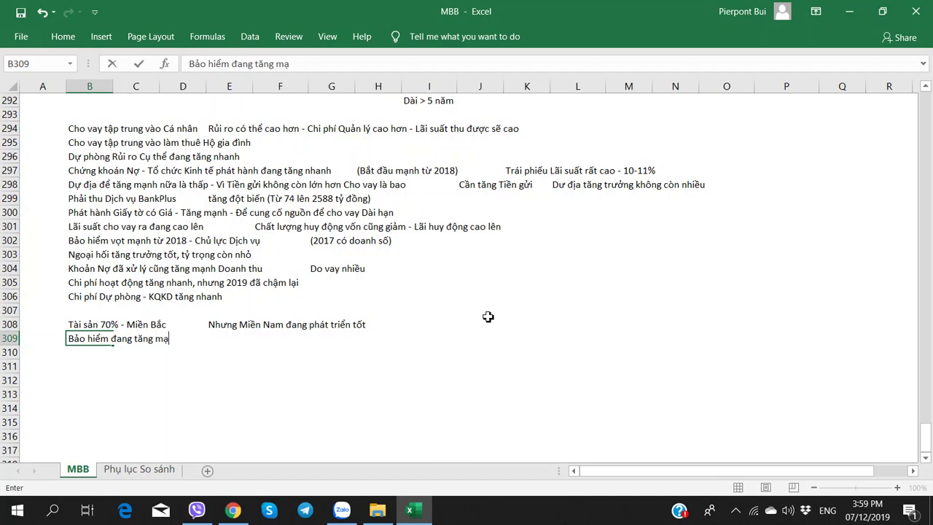
type("nh về Lãi Ki")
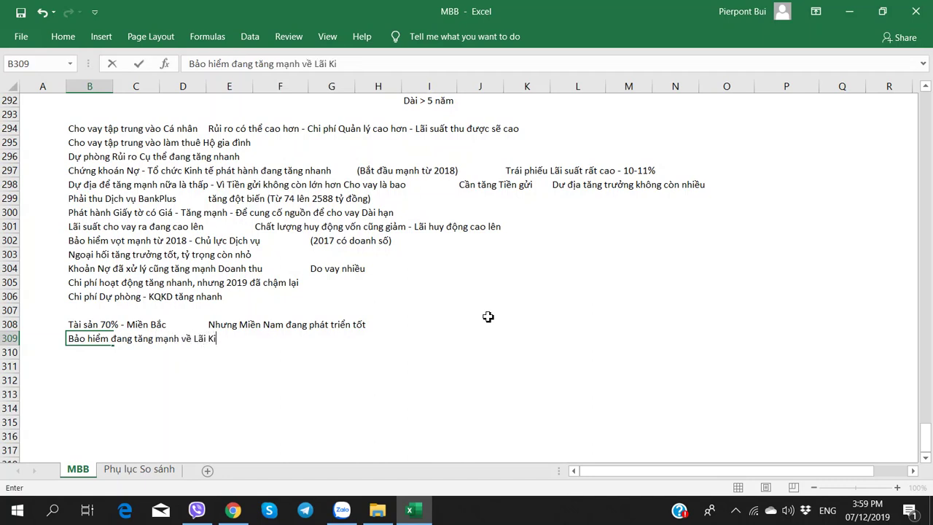
key("BackSpace")
key("BackSpace")
type("- Tăng try")
key("BackSpace")
key("BackSpace")
type("ỷ trọng")
key("Right")
key("Right")
key("Right")
key("Right")
key("Right")
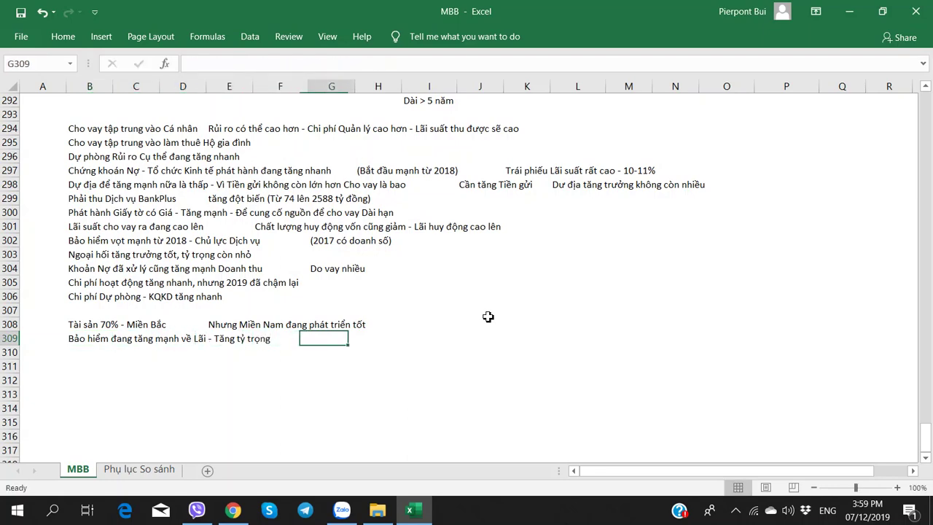
Step: Return to the report in Chrome and examine the 2019 pre-tax profits of the insurance and banking segments in section 3.3
key("alt+Tab")
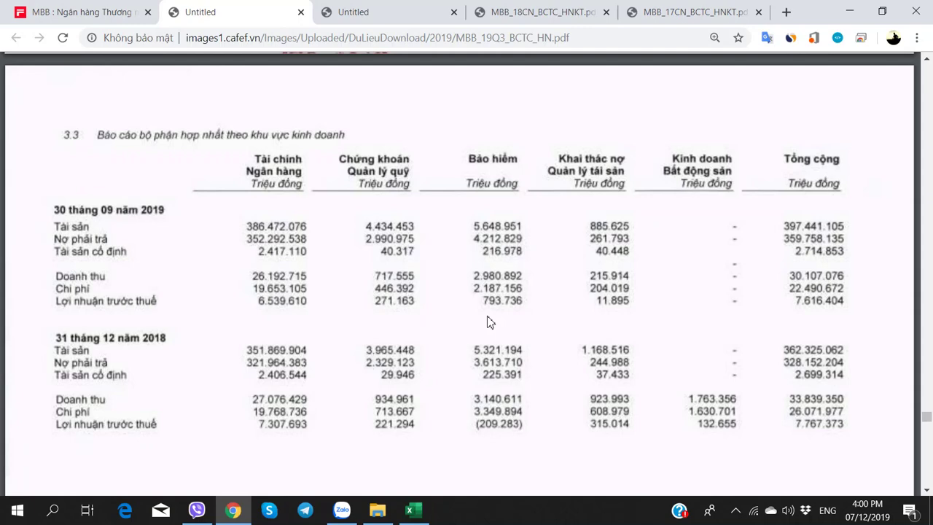
key("alt+Tab")
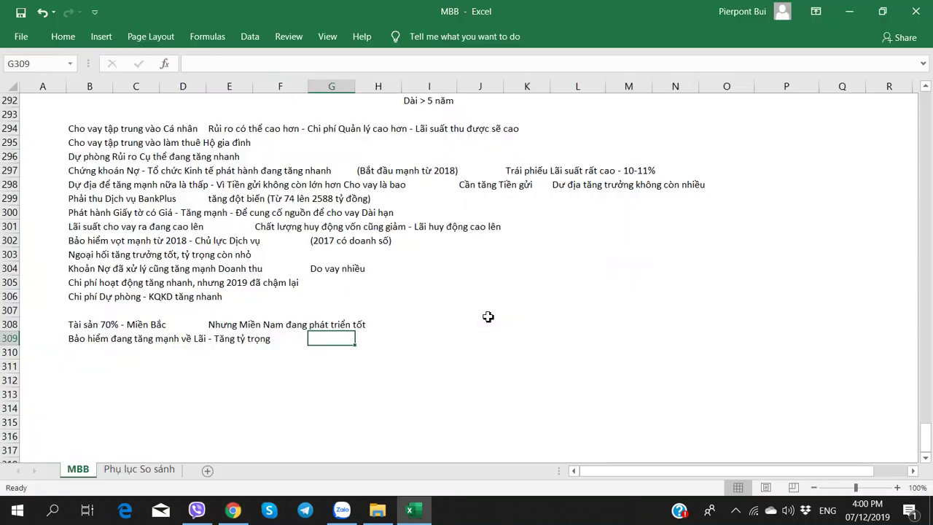
key("Right")
key("Left")
key("alt+Tab")
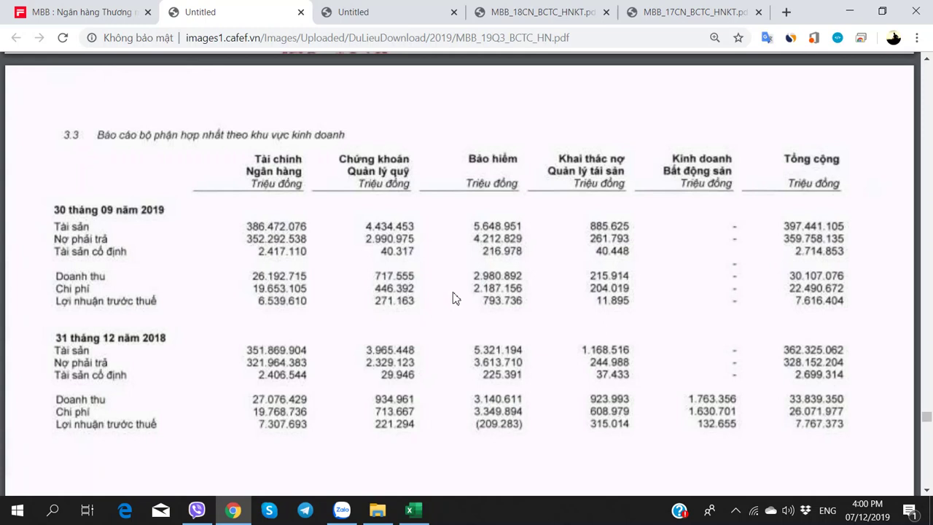
double_click(499, 301)
left_click(387, 328)
scroll(388, 333, "down", 10)
scroll(387, 333, "up", 10)
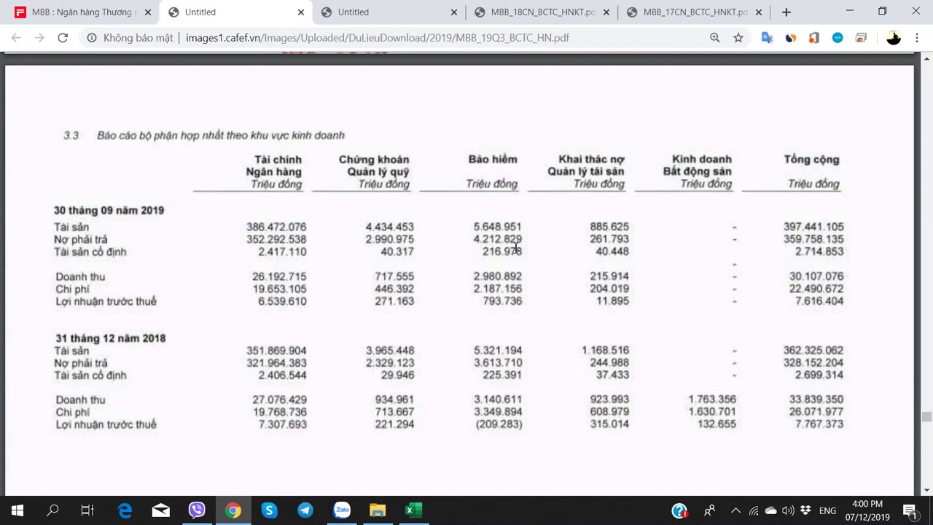
left_click_drag(260, 301, 307, 300)
Step: Switch to the Excel workbook and enter the note "Ngân hàng là chủ lực, Bảo hiểm phụ đi theo" in cell G309
key("alt+Tab")
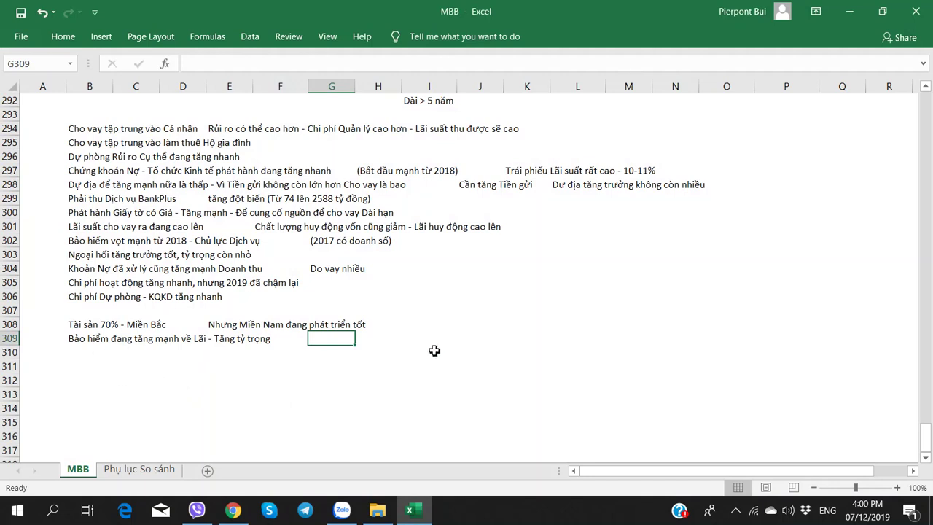
type("Ngâ")
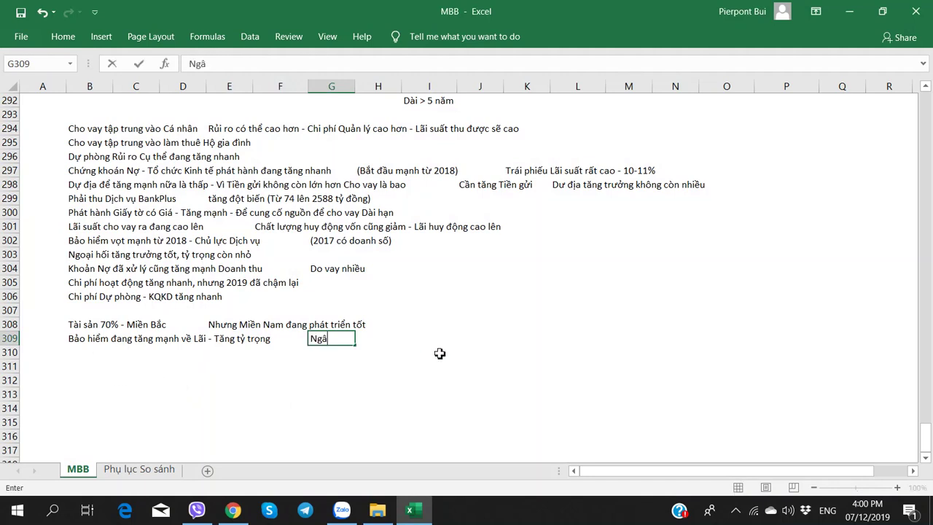
type("n hàng là chủ lự")
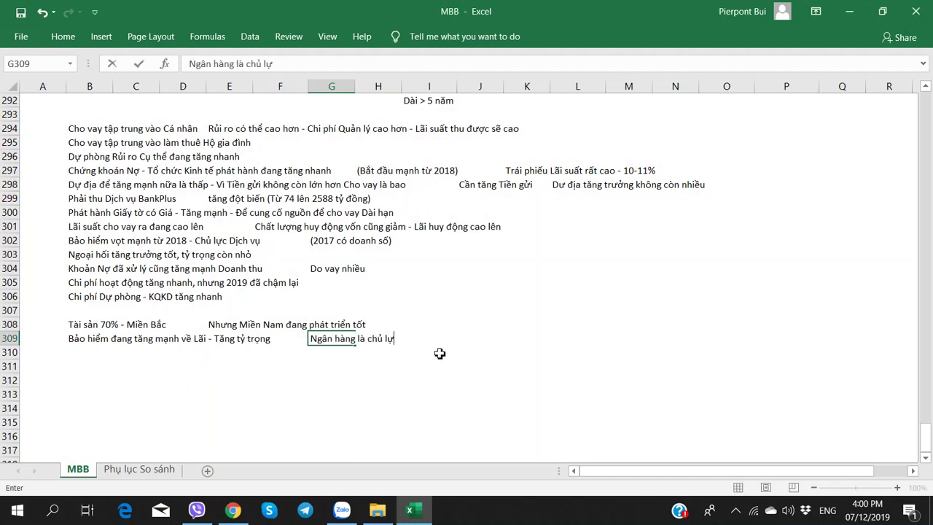
type("c, Bảo hiểm ")
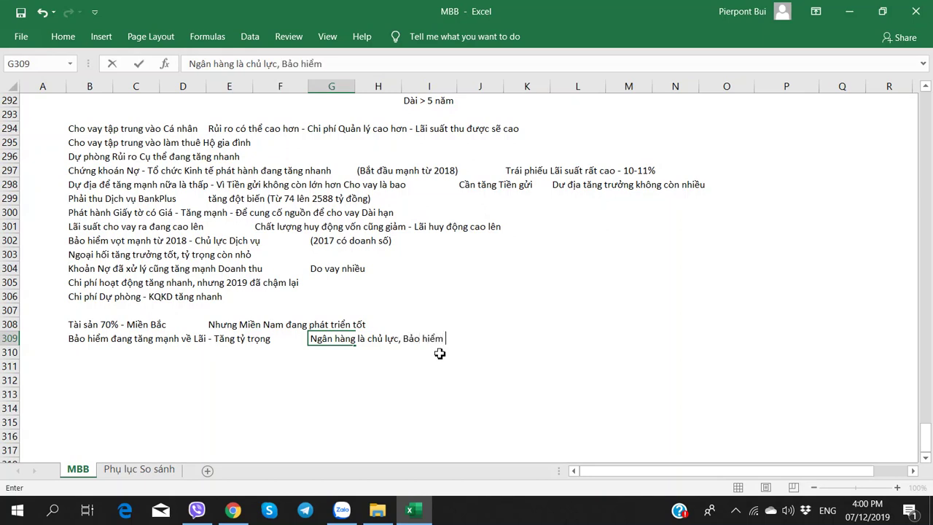
type("phụ đi theo")
key("Return")
Step: Return to the report in Chrome, rotate the pages upright at section 4 and read the explanation of profit changes
key("alt+Tab")
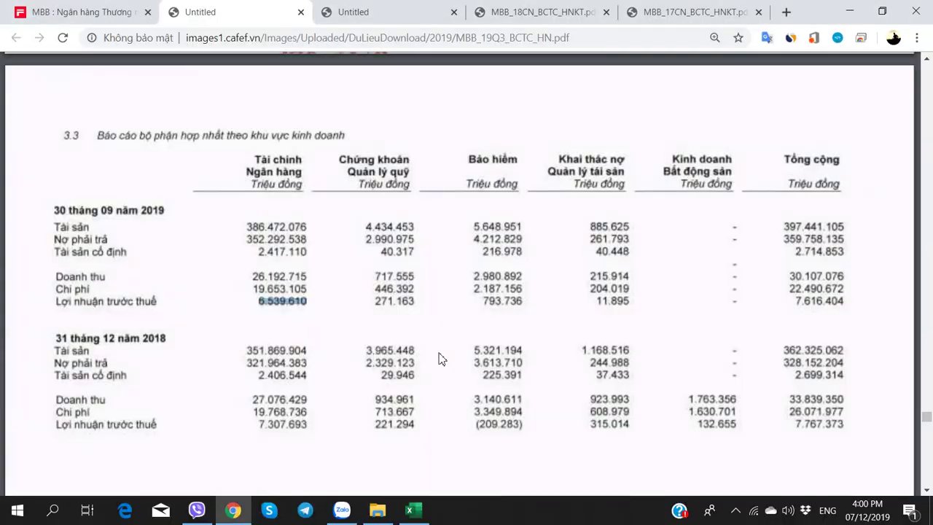
scroll(437, 321, "down", 10)
right_click(417, 259)
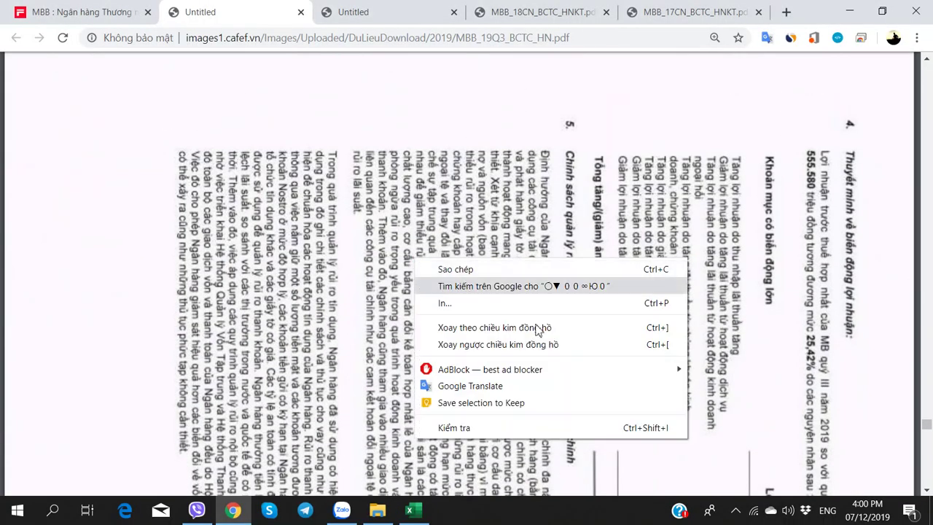
left_click(535, 327)
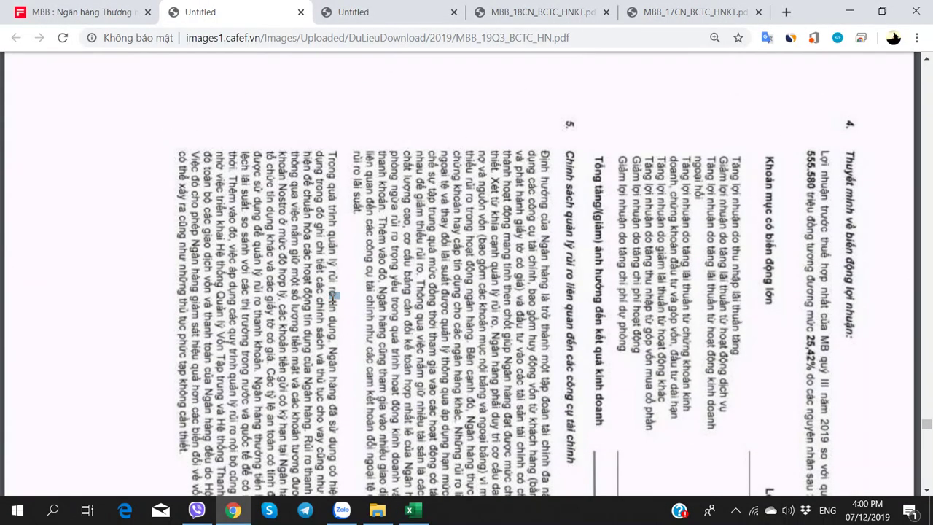
key("ctrl+[")
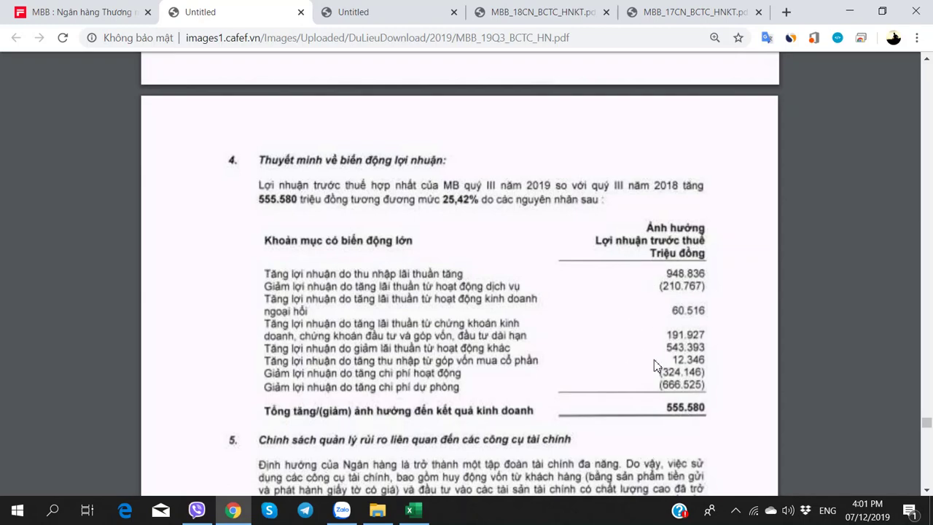
Step: Skim the risk management policy in section 5, including credit risk in 5.1 and interest rate risk in 5.2.1
scroll(585, 396, "down", 2)
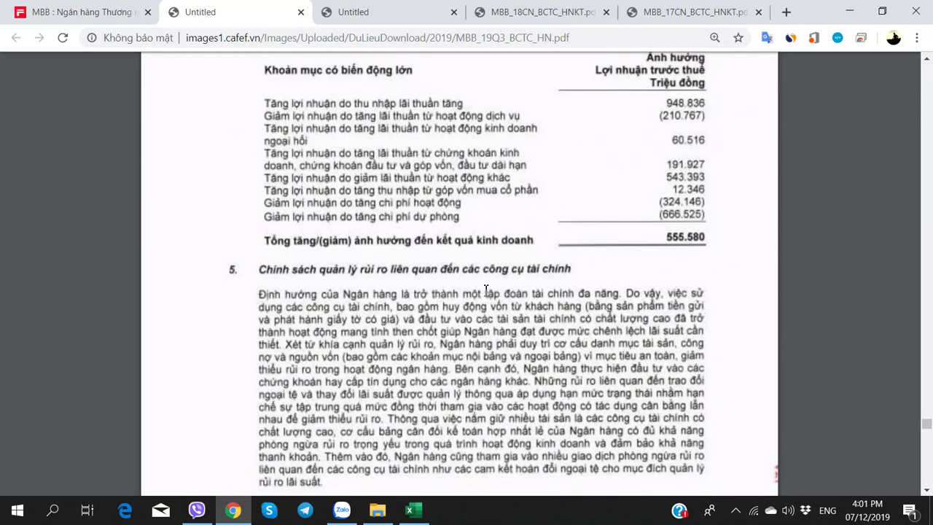
scroll(595, 270, "down", 3)
scroll(594, 271, "up", 3)
scroll(590, 271, "down", 4)
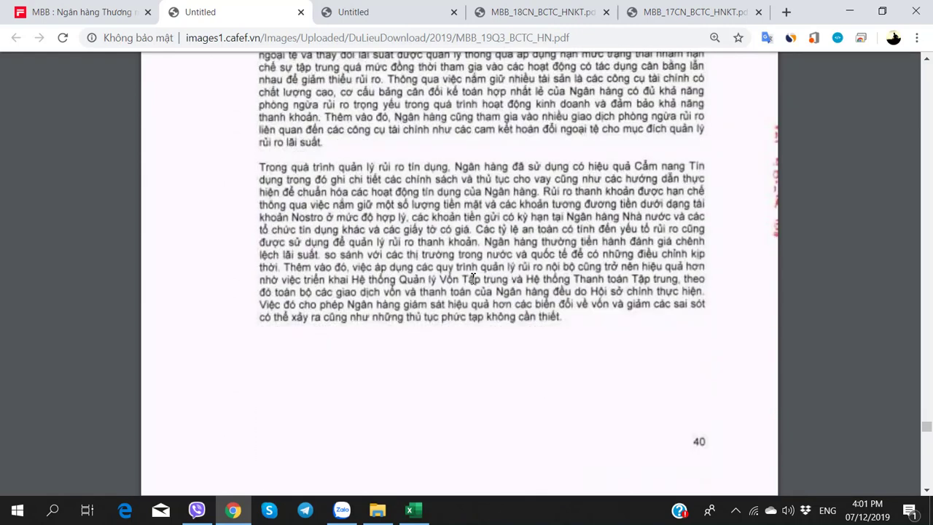
scroll(417, 244, "down", 6)
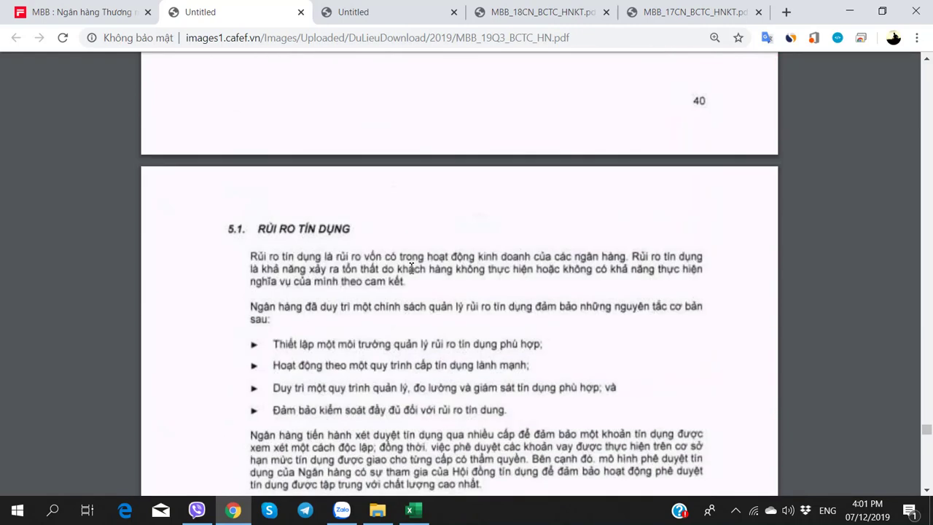
scroll(411, 268, "down", 10)
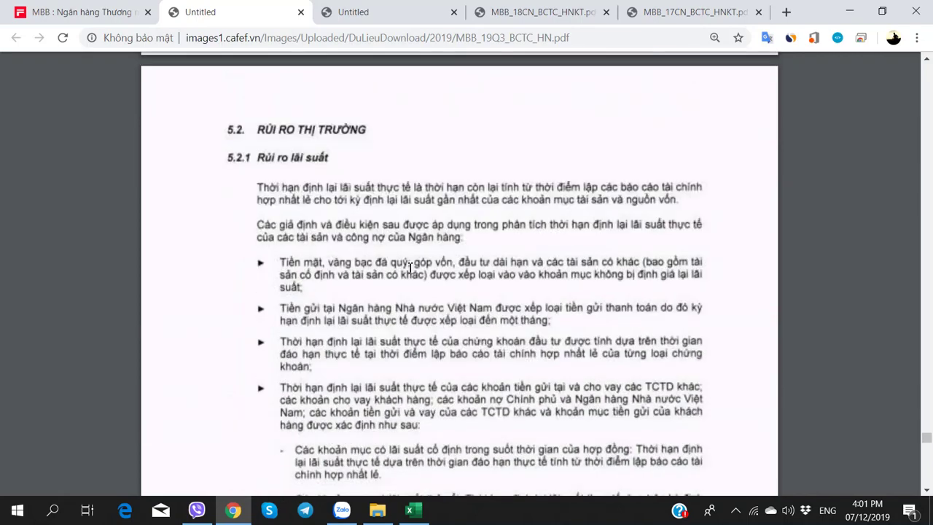
scroll(409, 268, "down", 2)
scroll(408, 266, "up", 2)
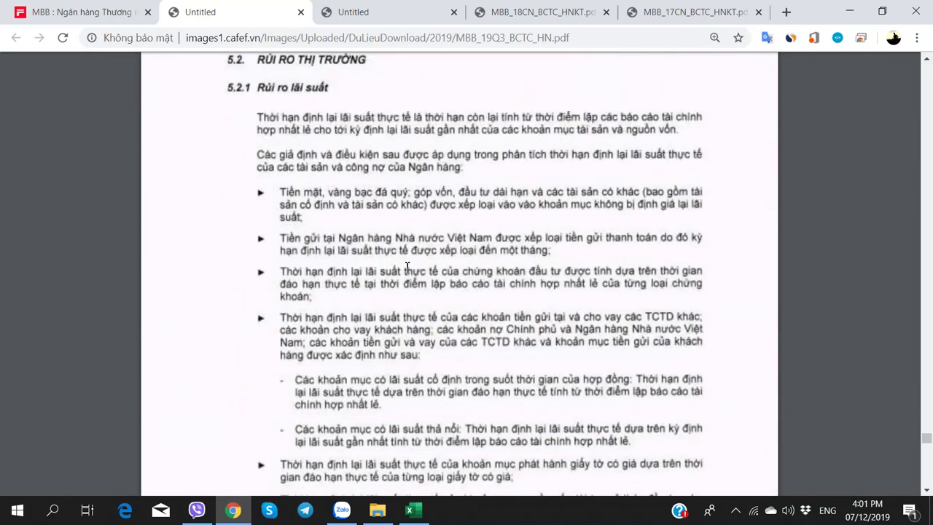
Step: Rotate the 30 September 2019 asset and liability classification table upright and examine its interest repricing periods
scroll(407, 266, "down", 12)
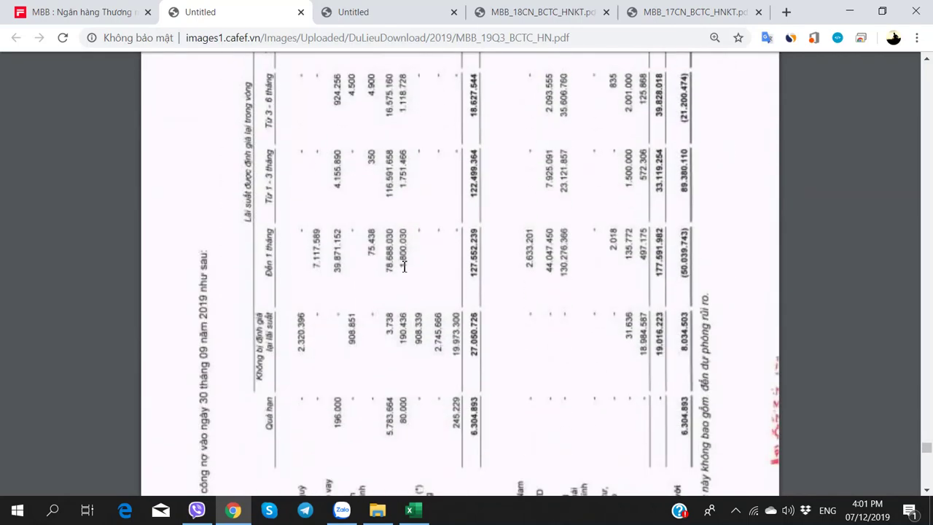
scroll(355, 236, "down", 2)
right_click(337, 179)
left_click(193, 245)
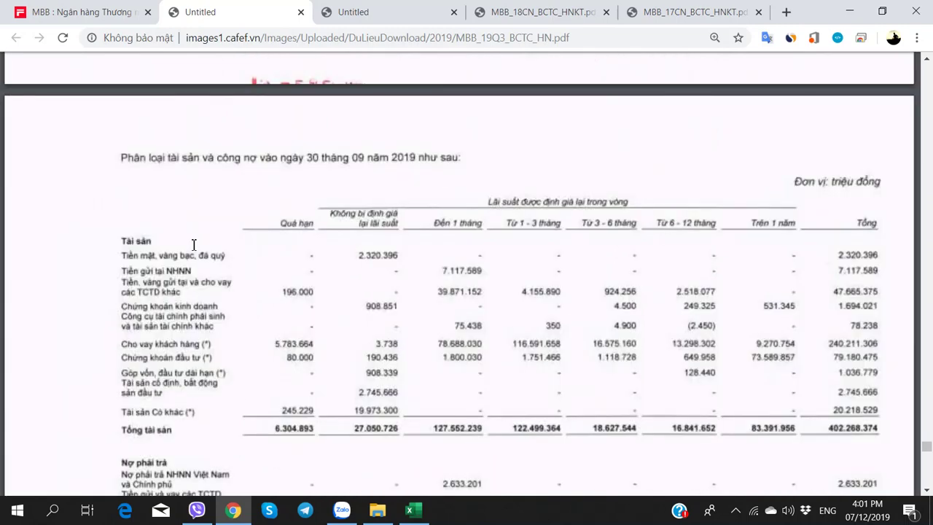
scroll(194, 244, "down", 1)
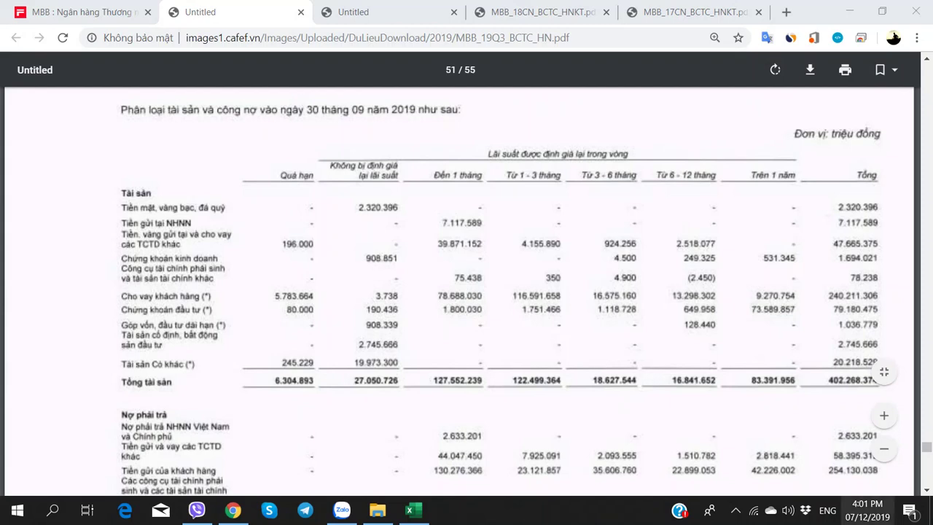
left_click(927, 490)
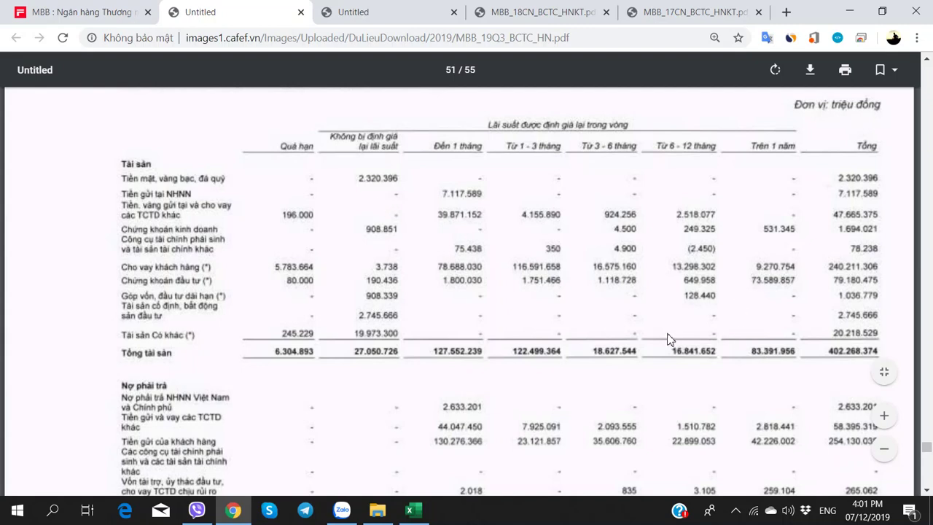
scroll(669, 338, "up", 1)
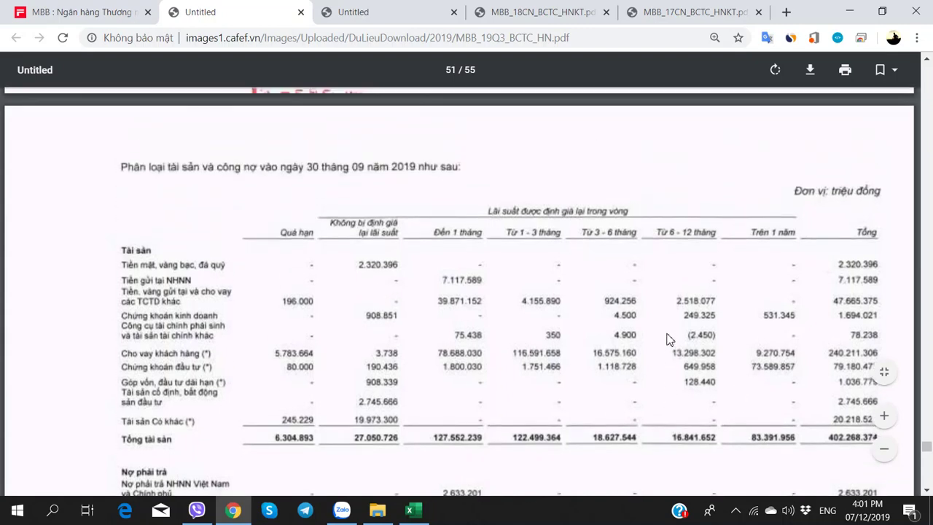
scroll(669, 339, "down", 1)
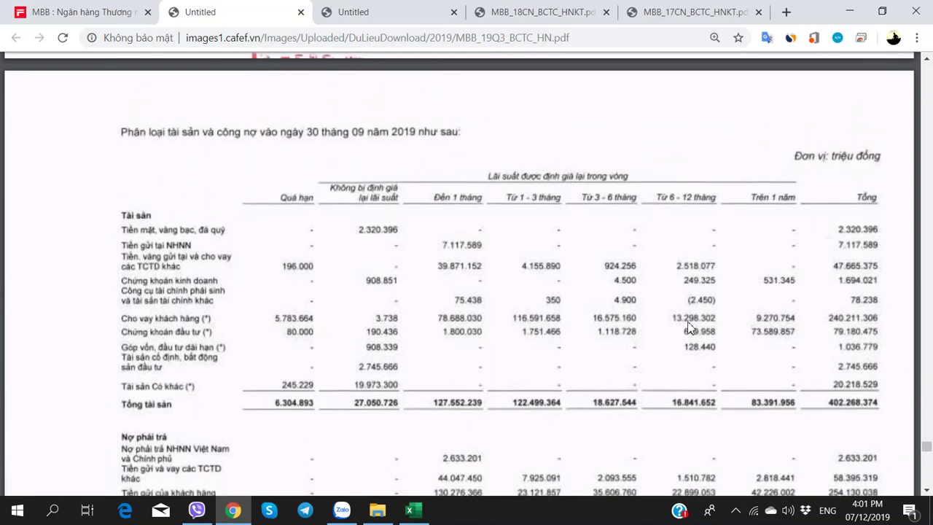